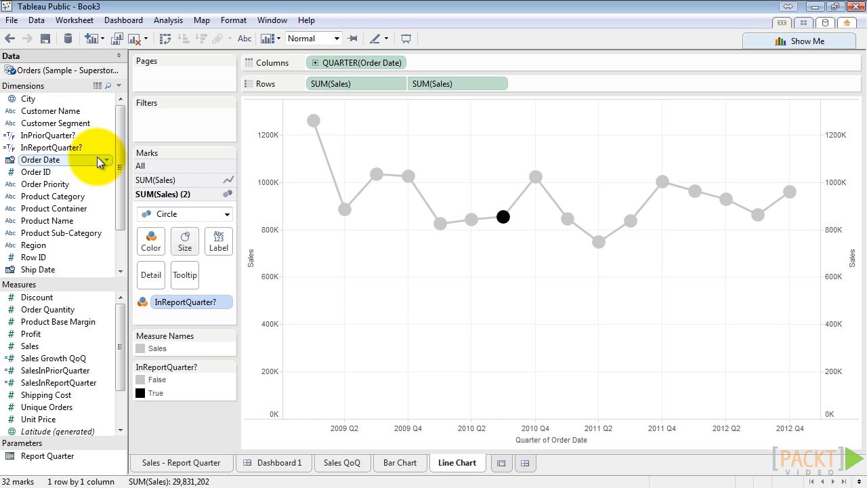
Switch to Dashboard 1, showing 2010 Q3 total sales of $856K and +1.5% growth.
{"action": "left_click", "coordinate": [273, 460]}
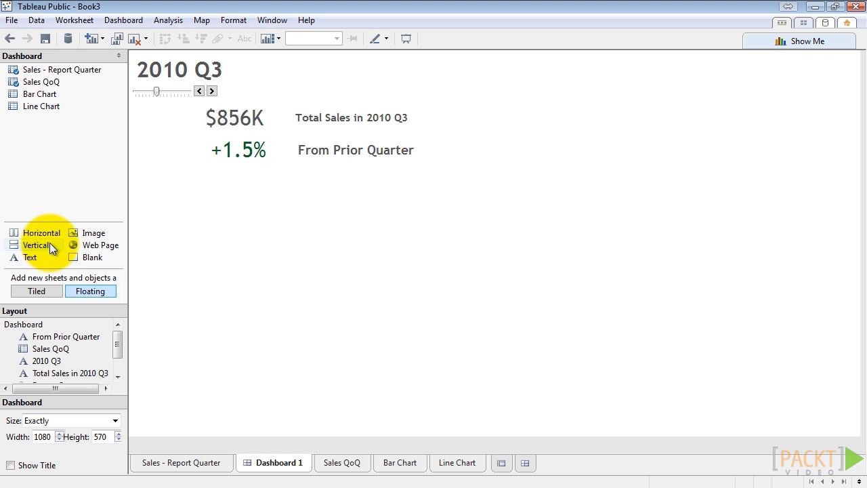
Drop a Vertical container under the KPI figures and stack two Horizontal containers inside it.
{"action": "left_click_drag", "start_coordinate": [49, 242], "coordinate": [221, 218]}
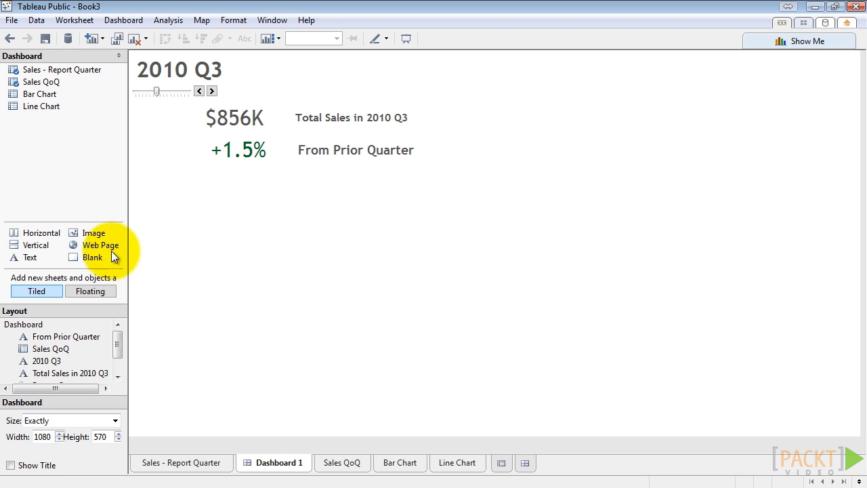
{"action": "left_click", "coordinate": [39, 246]}
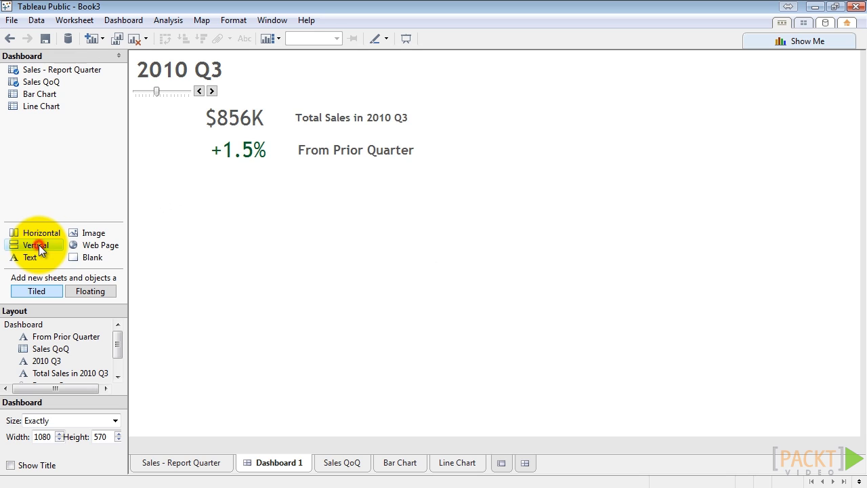
{"action": "left_click_drag", "start_coordinate": [38, 245], "coordinate": [214, 196]}
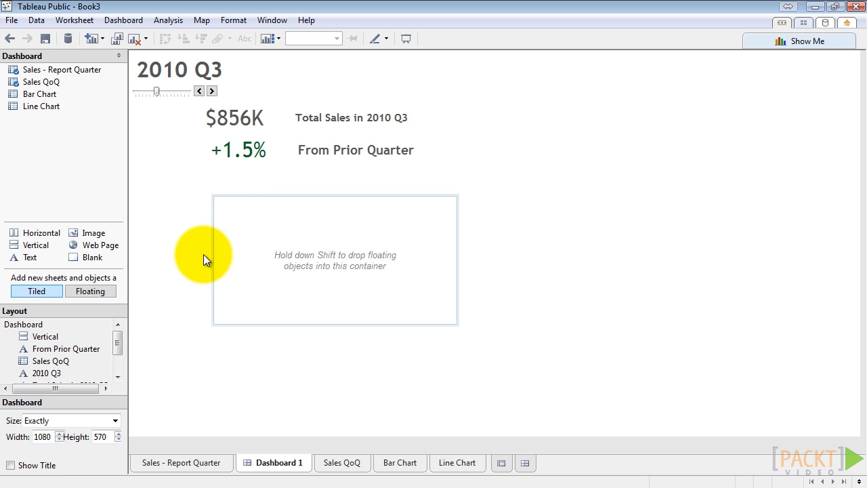
{"action": "left_click", "coordinate": [81, 290]}
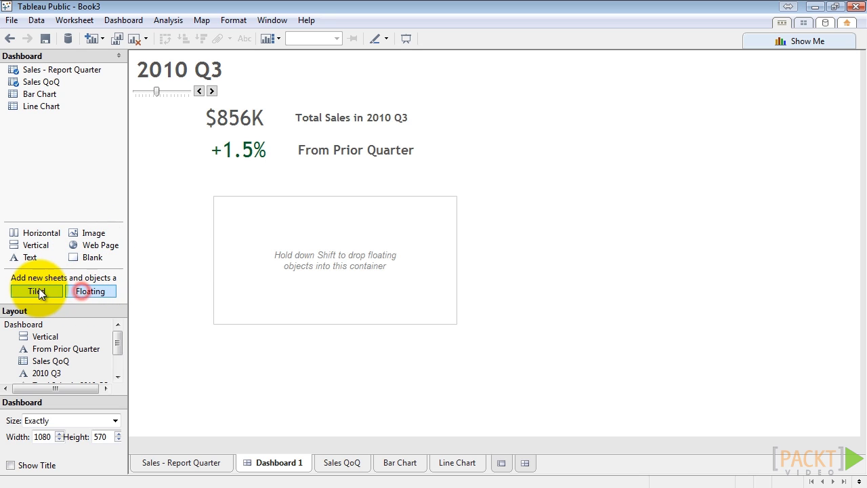
{"action": "left_click", "coordinate": [40, 289]}
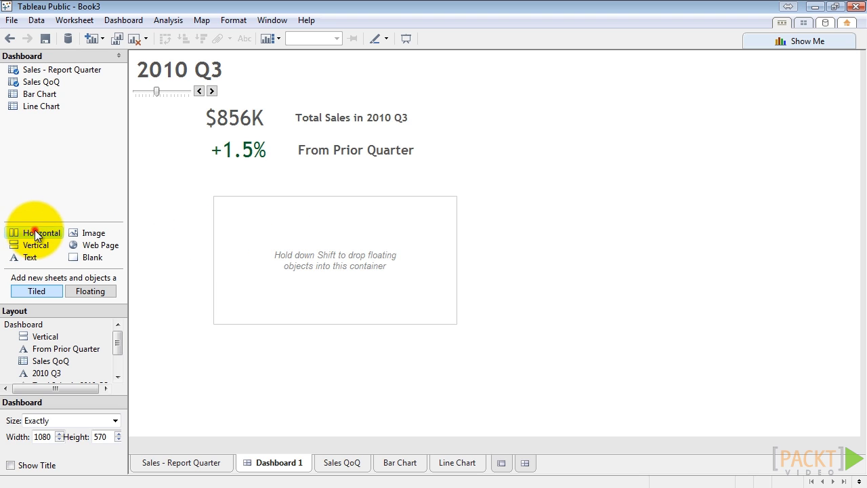
{"action": "left_click_drag", "start_coordinate": [35, 235], "coordinate": [284, 245]}
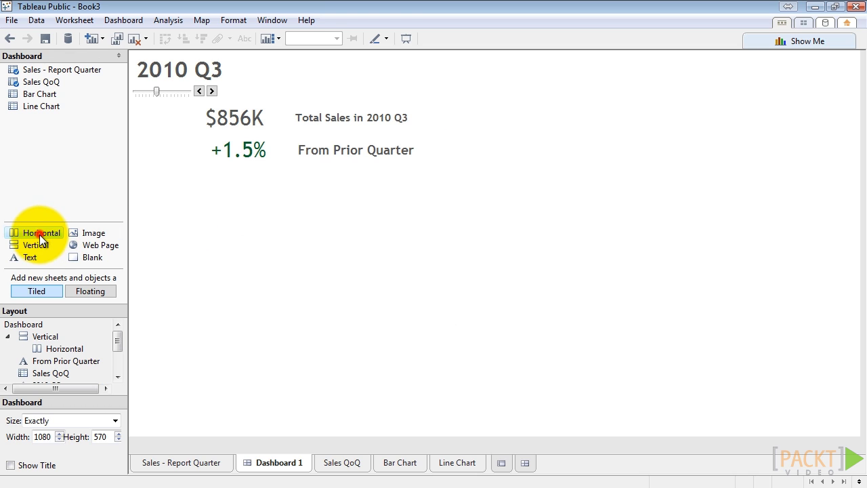
{"action": "left_click_drag", "start_coordinate": [39, 234], "coordinate": [330, 314]}
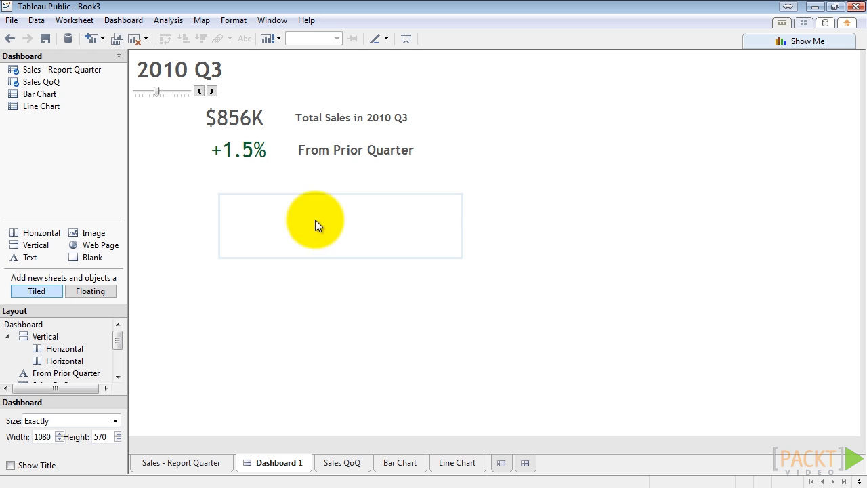
Move $856K and its Total Sales in 2010 Q3 label into the first horizontal row, widening $856K.
{"action": "left_click", "coordinate": [315, 220]}
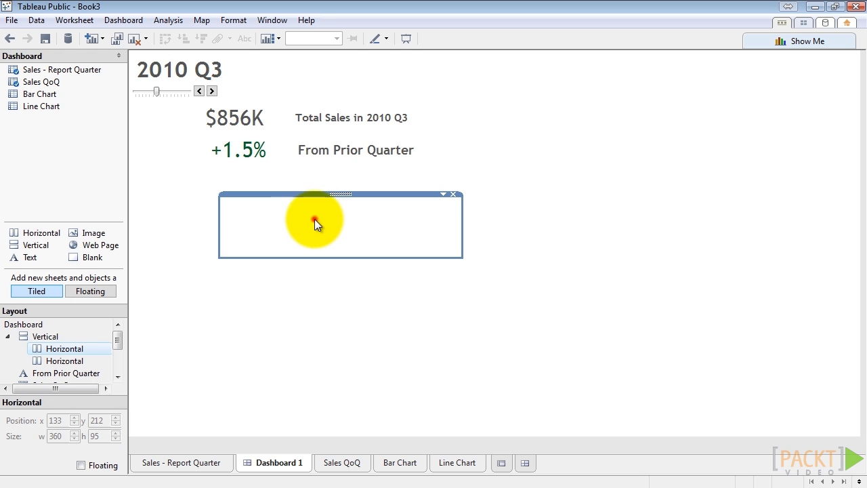
{"action": "left_click", "coordinate": [51, 336]}
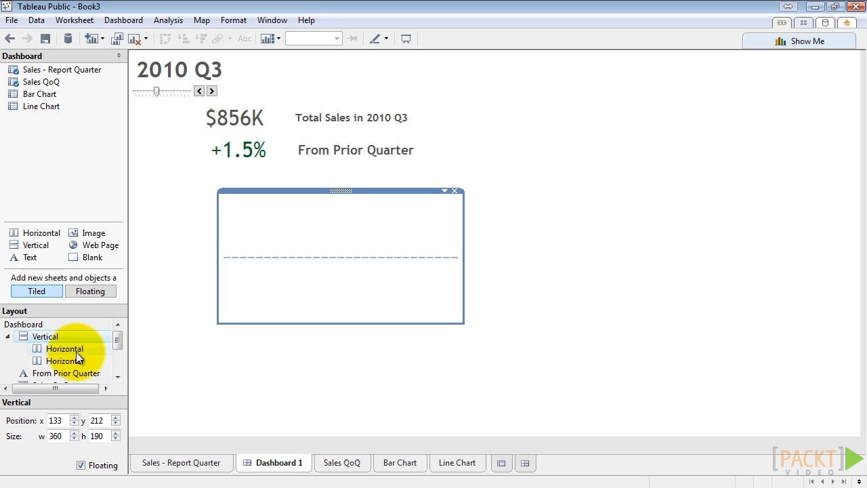
{"action": "left_click", "coordinate": [76, 355]}
{"action": "left_click", "coordinate": [73, 336]}
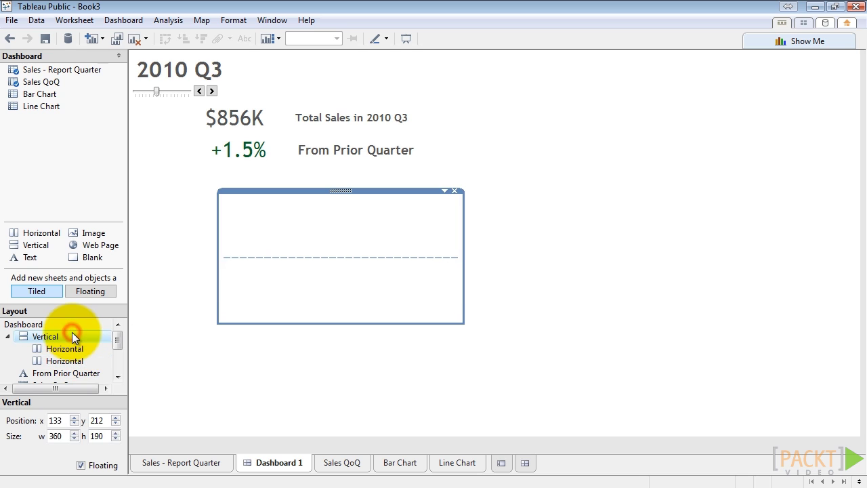
{"action": "left_click_drag", "start_coordinate": [268, 206], "coordinate": [251, 116]}
{"action": "left_click", "coordinate": [251, 117]}
{"action": "left_click_drag", "start_coordinate": [322, 102], "coordinate": [304, 235]}
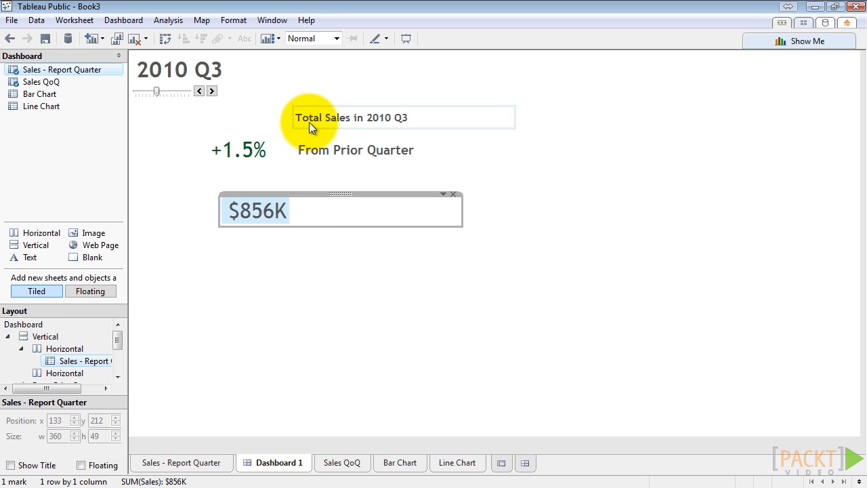
{"action": "left_click", "coordinate": [328, 117]}
{"action": "left_click_drag", "start_coordinate": [400, 105], "coordinate": [417, 206]}
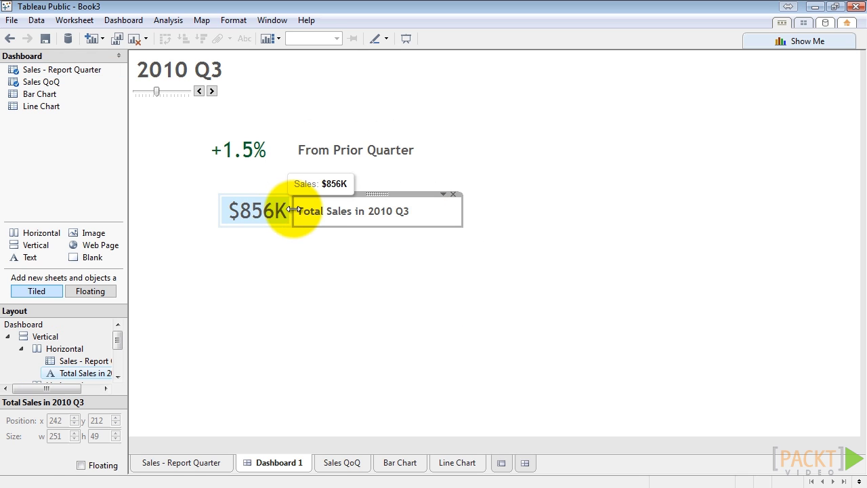
{"action": "left_click_drag", "start_coordinate": [295, 211], "coordinate": [323, 208]}
Move +1.5% and its From Prior Quarter label into the second horizontal row.
{"action": "left_click", "coordinate": [262, 156]}
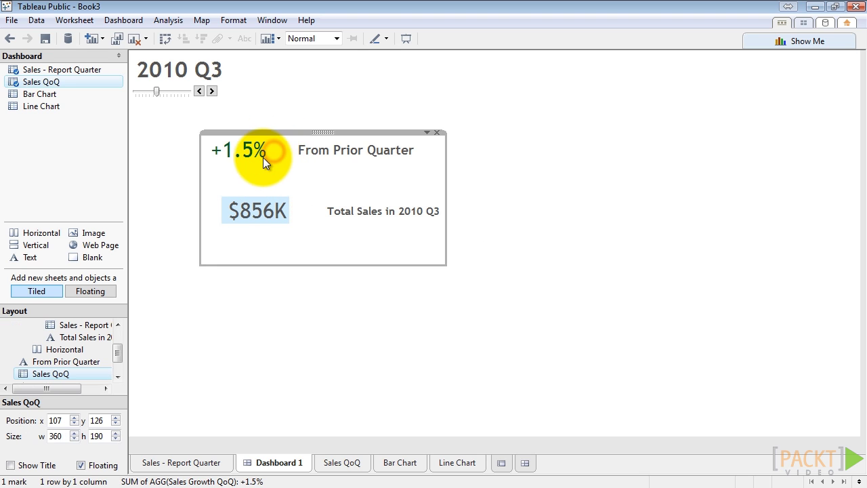
{"action": "left_click_drag", "start_coordinate": [324, 132], "coordinate": [264, 275]}
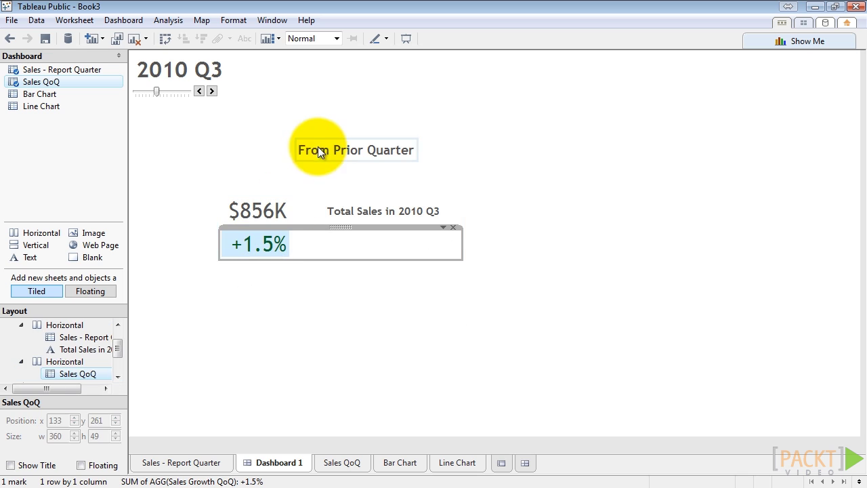
{"action": "left_click", "coordinate": [347, 139]}
{"action": "left_click_drag", "start_coordinate": [365, 134], "coordinate": [430, 240]}
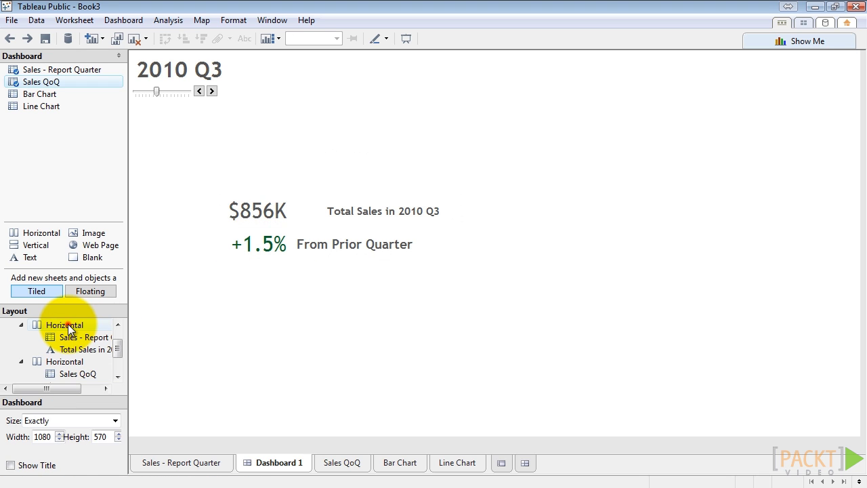
Shift the From Prior Quarter label to line up with the Total Sales label.
{"action": "left_click", "coordinate": [65, 326]}
{"action": "scroll", "coordinate": [62, 335], "scroll_direction": "up", "scroll_amount": 1}
{"action": "left_click", "coordinate": [62, 334]}
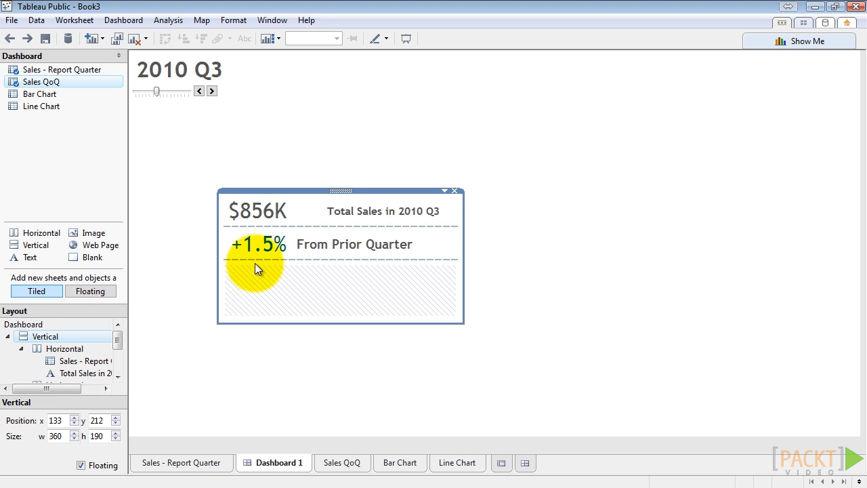
{"action": "left_click", "coordinate": [291, 244]}
{"action": "left_click_drag", "start_coordinate": [291, 244], "coordinate": [319, 208]}
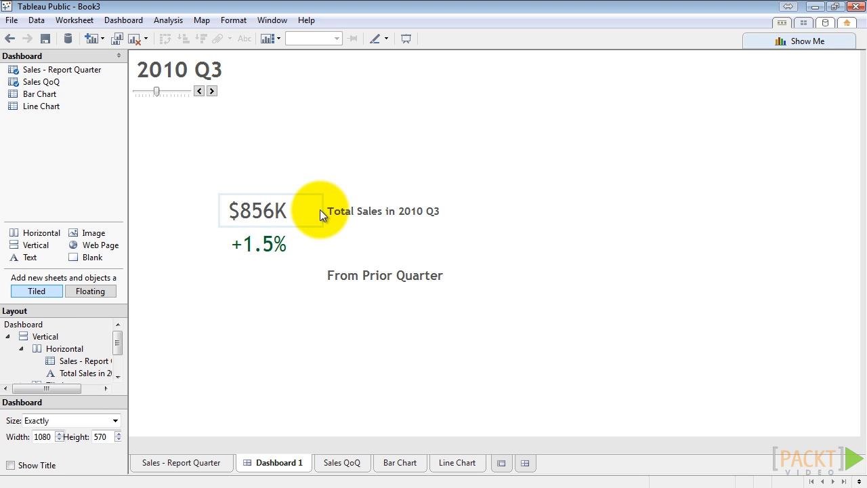
{"action": "mouse_move", "coordinate": [321, 239]}
{"action": "left_mouse_down"}
{"action": "mouse_move", "coordinate": [317, 204]}
{"action": "mouse_move", "coordinate": [321, 231]}
{"action": "left_mouse_up"}
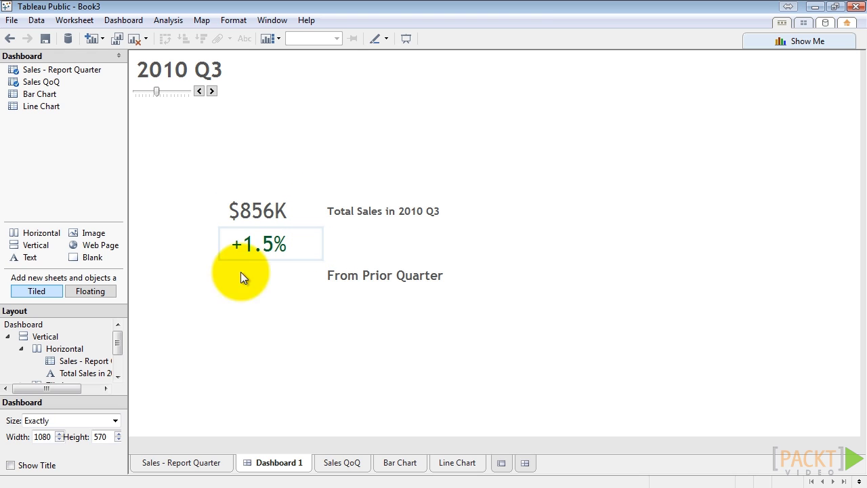
Shrink the KPI vertical container to fit both rows and move it beneath the 2010 Q3 title.
{"action": "left_click", "coordinate": [45, 336]}
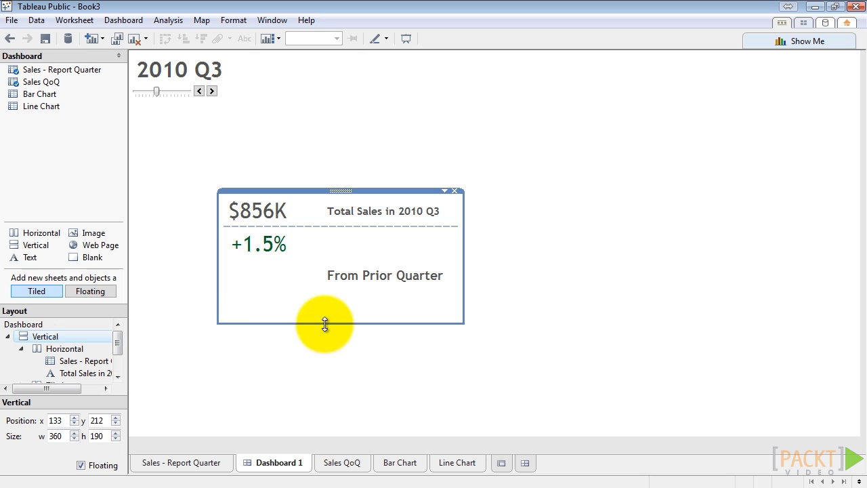
{"action": "left_click_drag", "start_coordinate": [324, 323], "coordinate": [320, 262]}
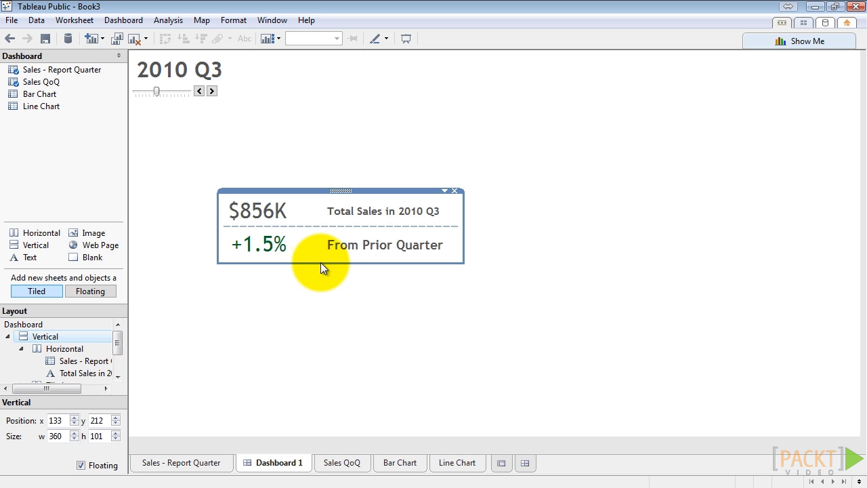
{"action": "left_click_drag", "start_coordinate": [346, 190], "coordinate": [306, 131]}
{"action": "left_click", "coordinate": [325, 277]}
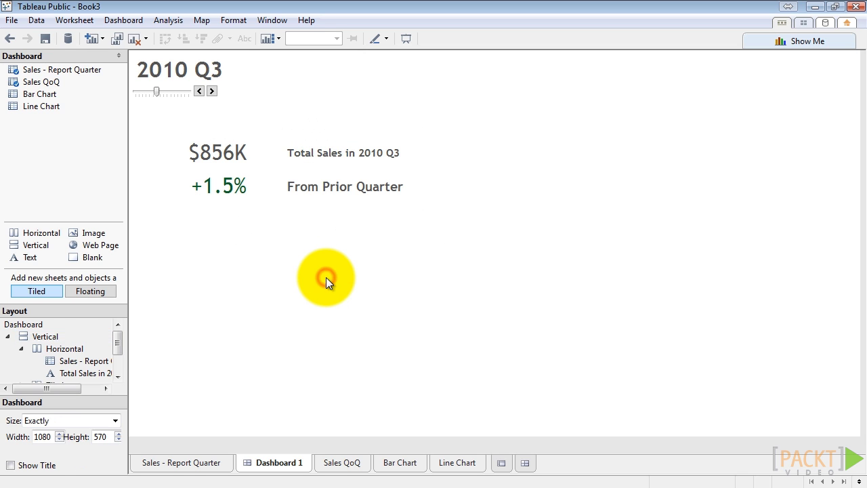
{"action": "left_click", "coordinate": [258, 158]}
{"action": "left_click", "coordinate": [233, 155]}
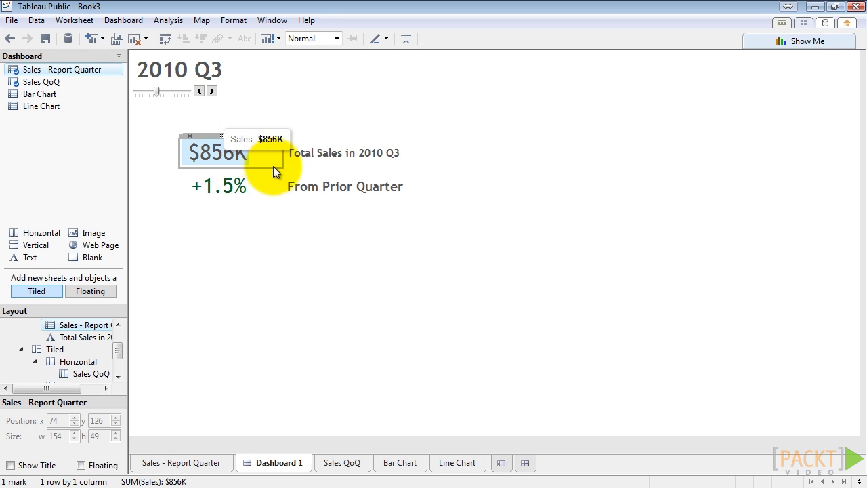
Set both the $856K and +1.5% sheets to Entire View.
{"action": "left_click", "coordinate": [336, 39]}
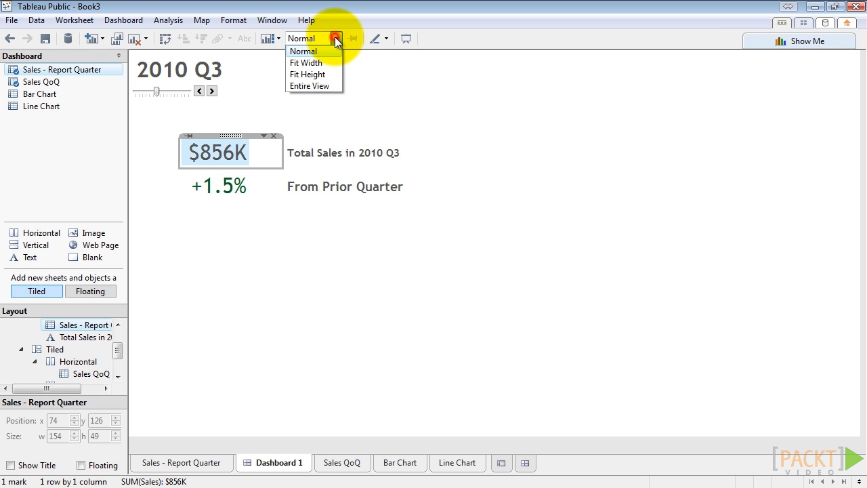
{"action": "left_click", "coordinate": [332, 84]}
{"action": "left_click", "coordinate": [267, 163]}
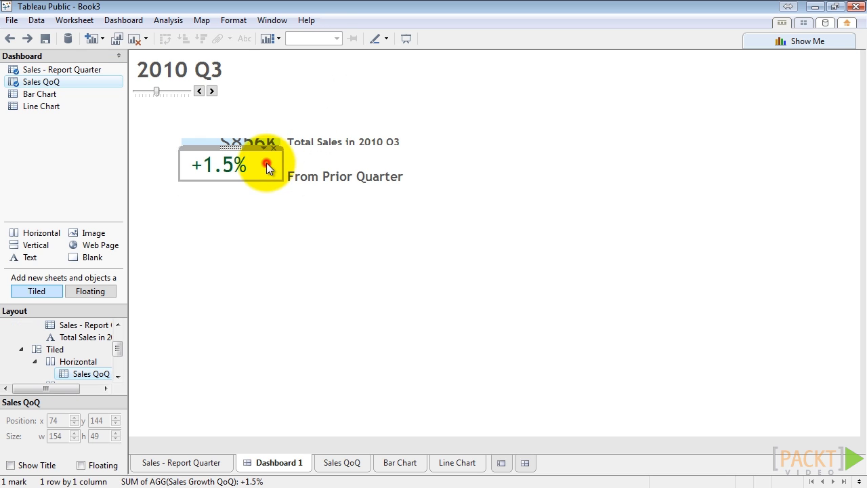
{"action": "left_click", "coordinate": [321, 39]}
{"action": "left_click", "coordinate": [322, 82]}
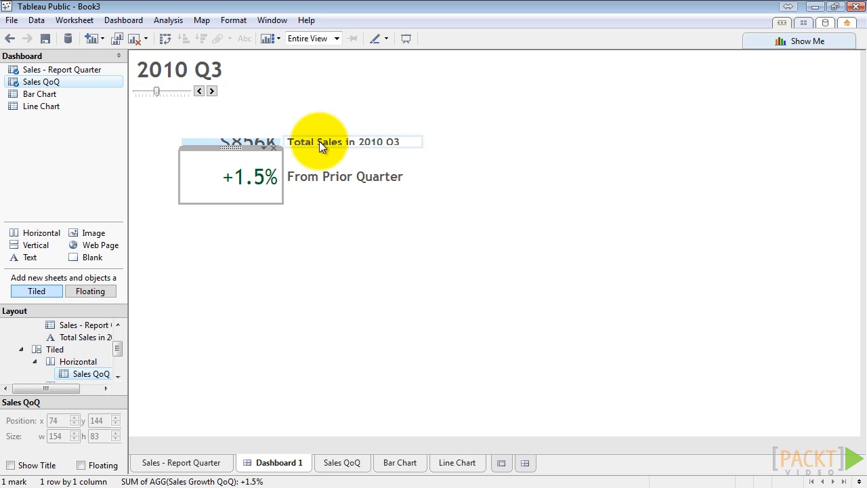
Even out the two KPI row heights so +1.5% is 83 tall.
{"action": "left_click", "coordinate": [311, 154]}
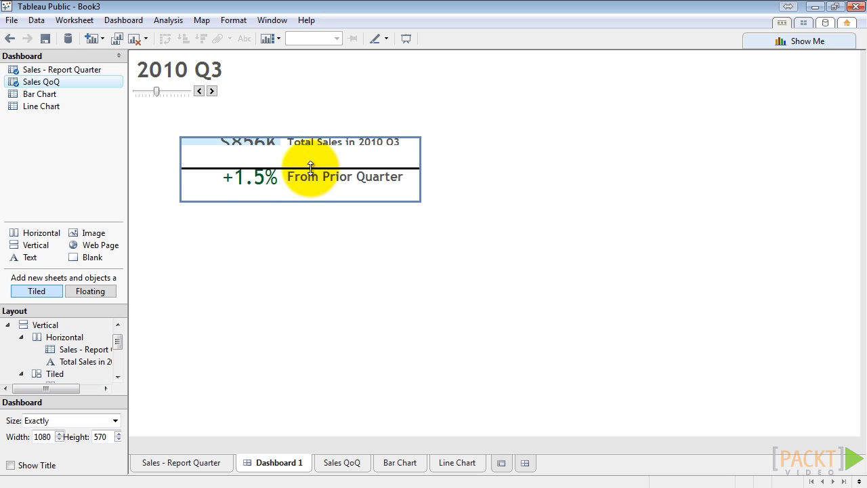
{"action": "left_click_drag", "start_coordinate": [310, 168], "coordinate": [311, 168]}
{"action": "left_click", "coordinate": [308, 244]}
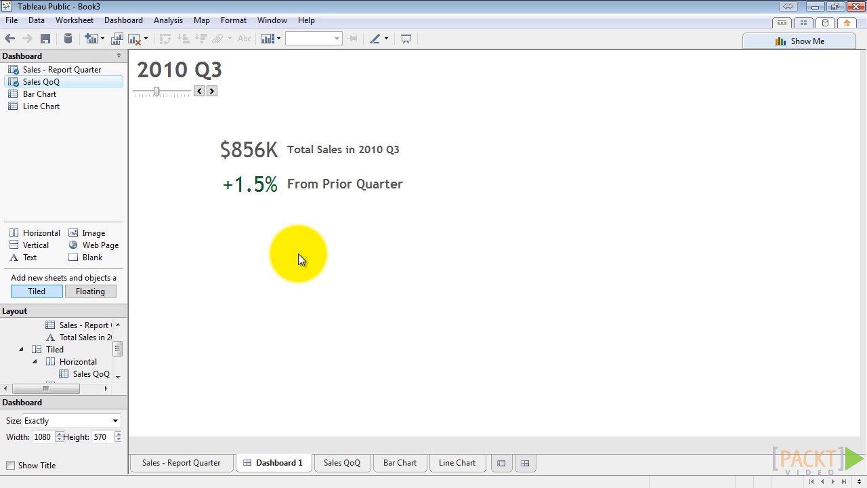
Place Bar Chart right of the KPIs, Line Chart below them, and a Blank object to space them.
{"action": "left_click", "coordinate": [42, 90]}
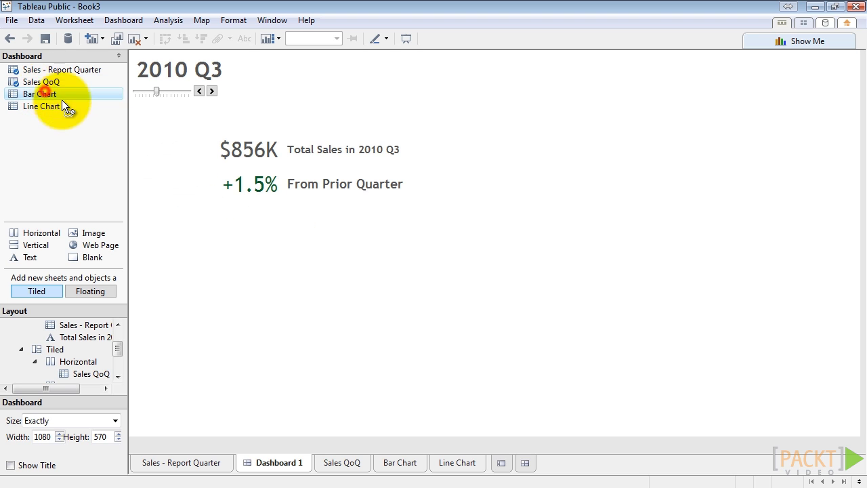
{"action": "left_click_drag", "start_coordinate": [61, 100], "coordinate": [499, 202]}
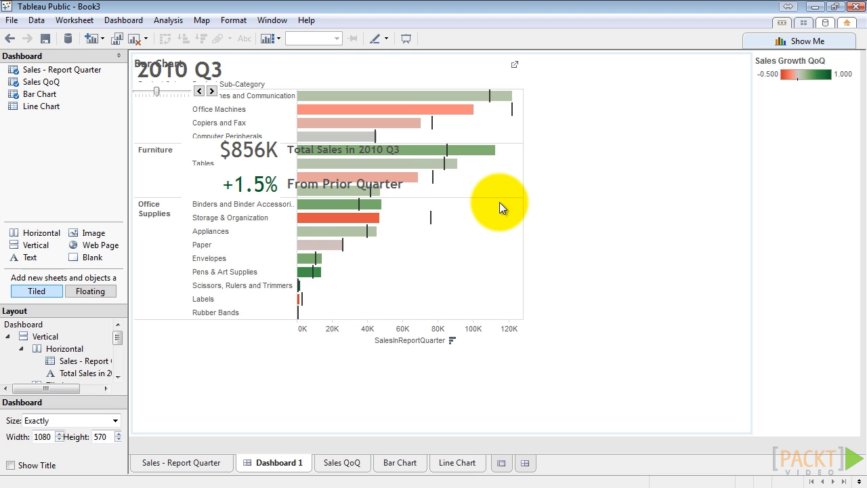
{"action": "left_click_drag", "start_coordinate": [26, 107], "coordinate": [277, 255]}
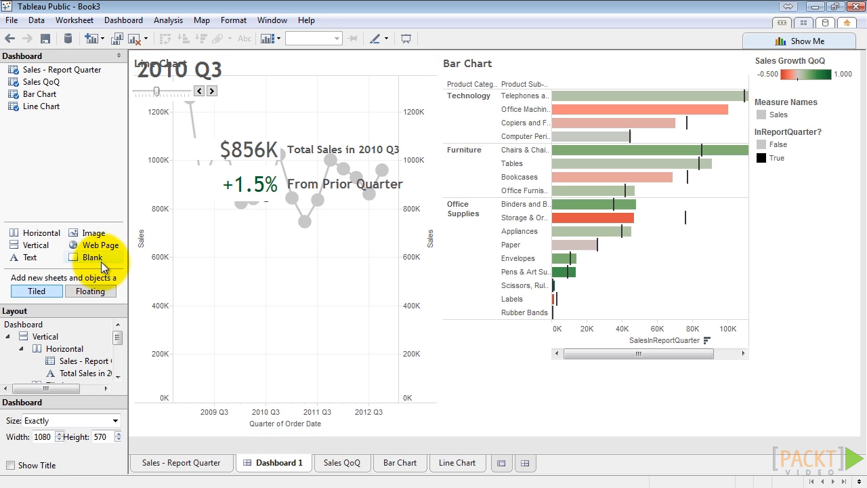
{"action": "mouse_move", "coordinate": [95, 262]}
{"action": "left_mouse_down"}
{"action": "mouse_move", "coordinate": [175, 239]}
{"action": "mouse_move", "coordinate": [294, 183]}
{"action": "mouse_move", "coordinate": [306, 110]}
{"action": "left_mouse_up"}
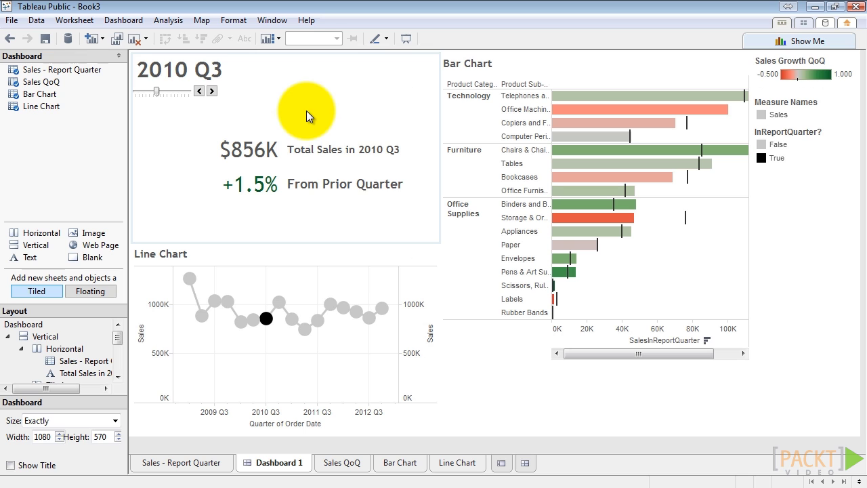
Delete the legends container on the right, confirming removal of its legends.
{"action": "left_click", "coordinate": [803, 193]}
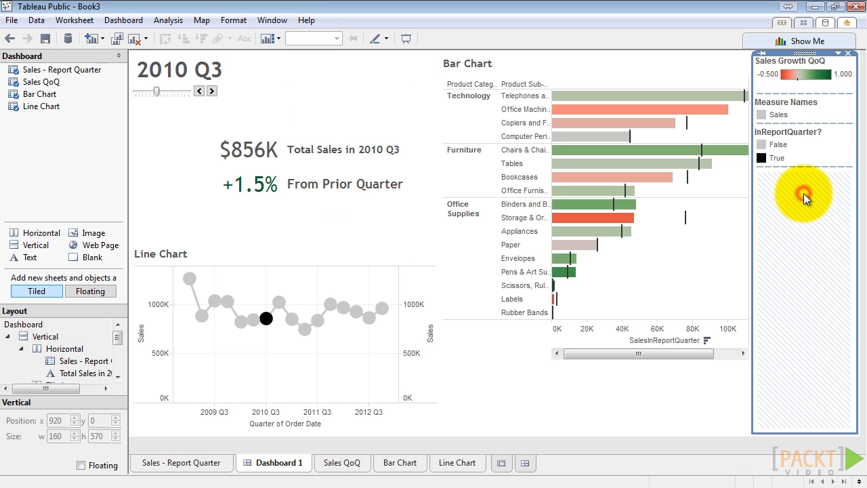
{"action": "left_click", "coordinate": [847, 52]}
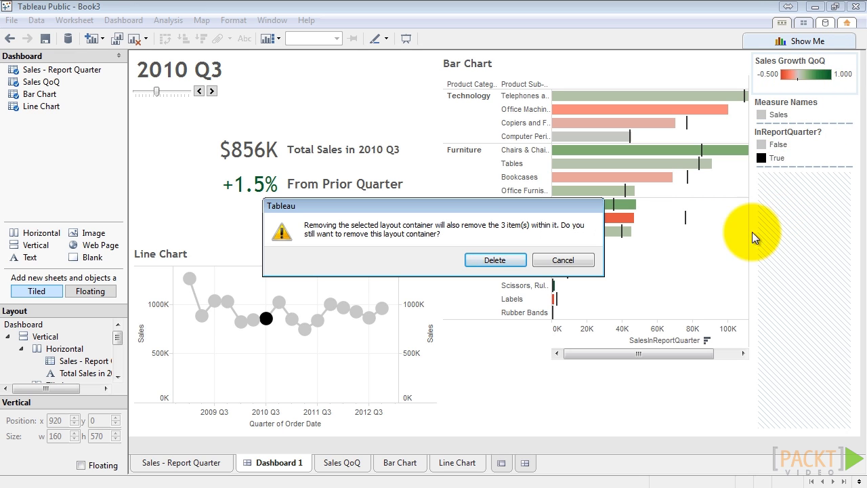
{"action": "left_click", "coordinate": [513, 260]}
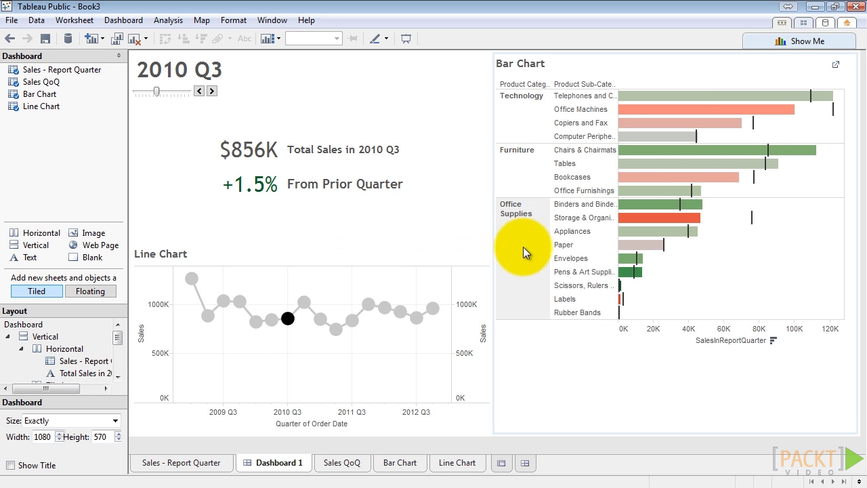
Set the Bar Chart to Entire View.
{"action": "left_click", "coordinate": [725, 281]}
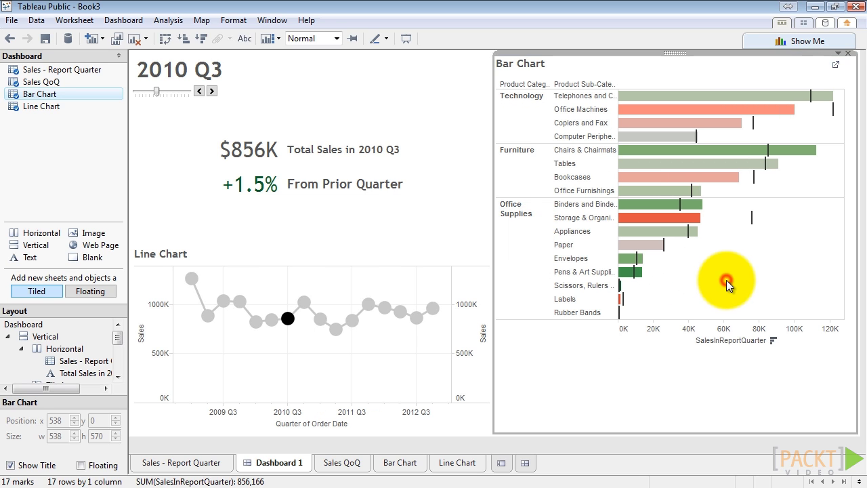
{"action": "left_click", "coordinate": [336, 39]}
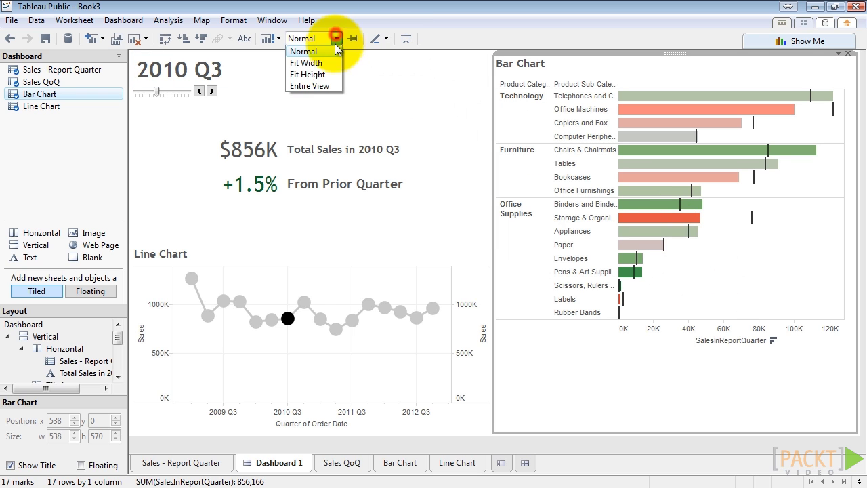
{"action": "left_click", "coordinate": [334, 86]}
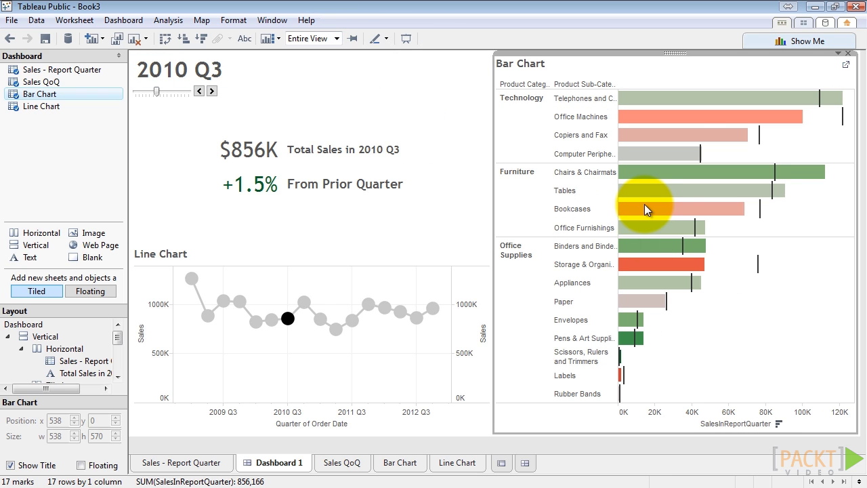
Hide the line chart's right Sales axis by unchecking Show Header.
{"action": "mouse_move", "coordinate": [644, 204]}
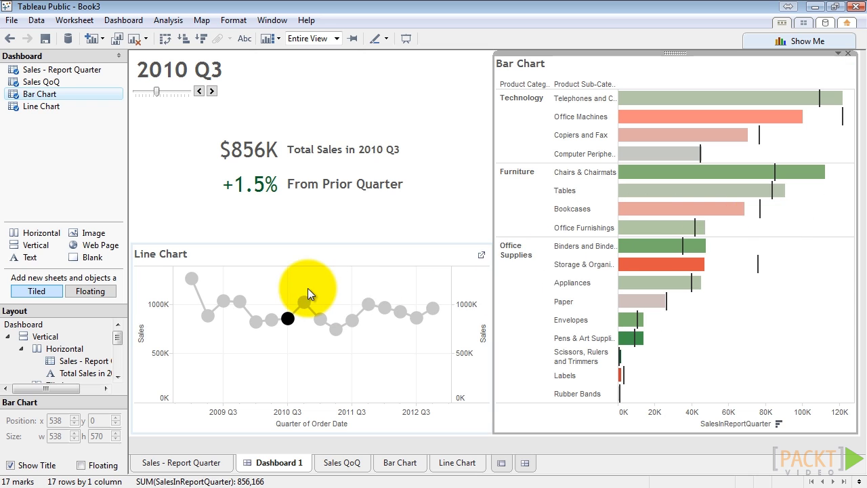
{"action": "right_click", "coordinate": [464, 315]}
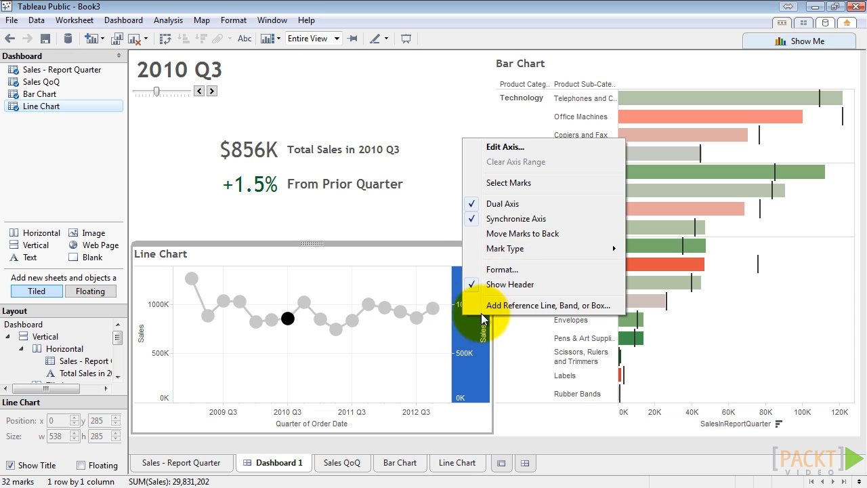
{"action": "left_click", "coordinate": [508, 285]}
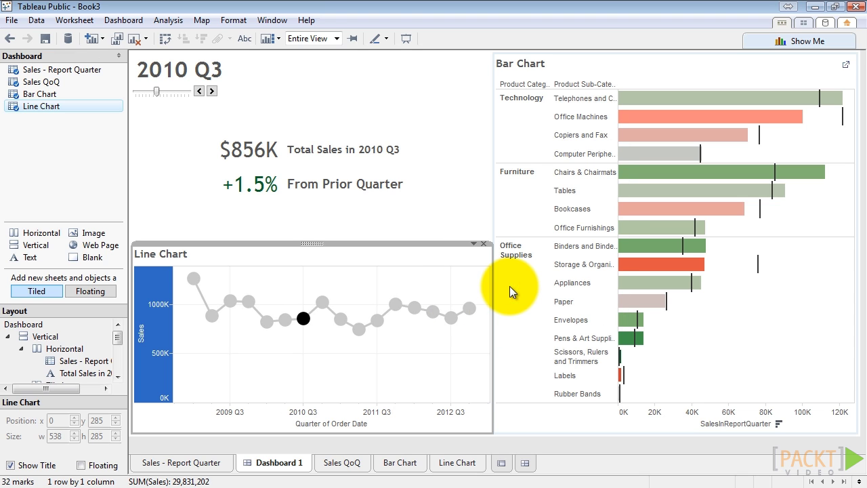
{"action": "left_click", "coordinate": [373, 207]}
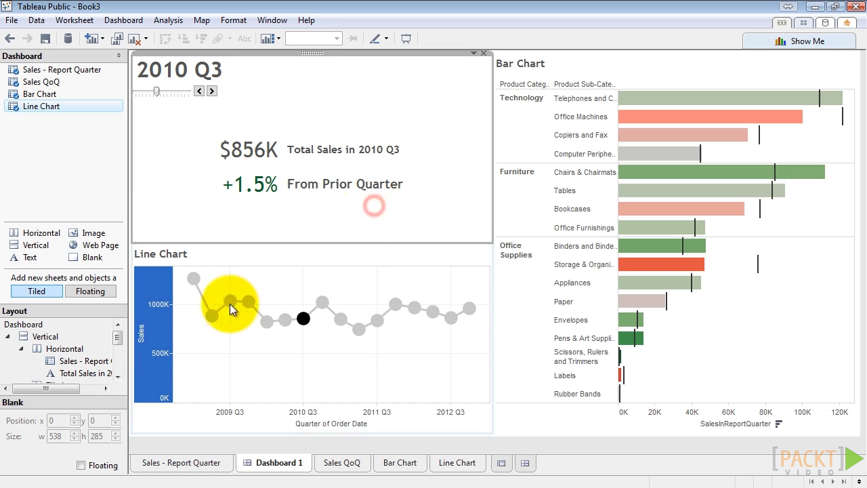
Widen the line chart and the Bar Chart's Product Sub-Category column to show full names.
{"action": "left_click", "coordinate": [151, 344]}
{"action": "left_click", "coordinate": [326, 226]}
{"action": "left_click", "coordinate": [497, 447]}
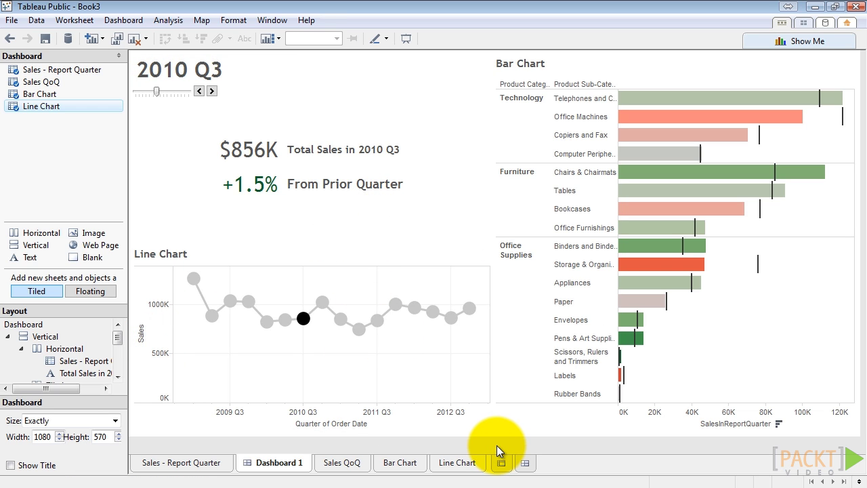
{"action": "left_click_drag", "start_coordinate": [494, 344], "coordinate": [535, 342]}
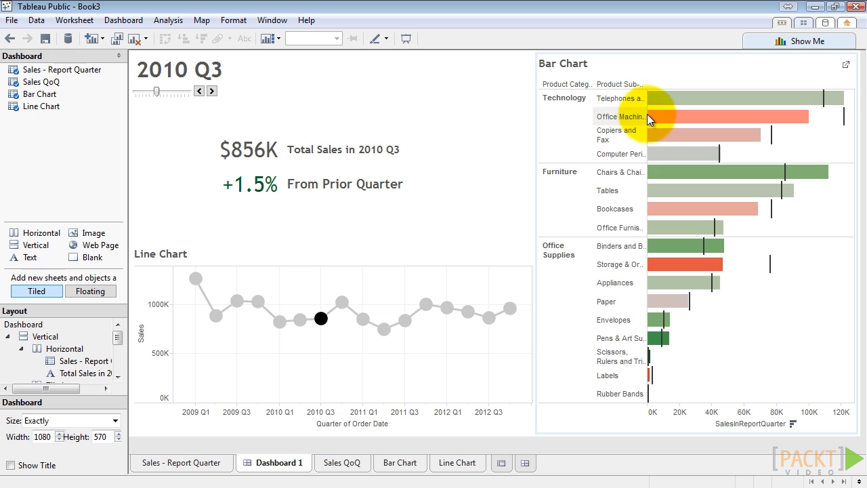
{"action": "left_click_drag", "start_coordinate": [647, 116], "coordinate": [697, 116]}
{"action": "left_click", "coordinate": [655, 445]}
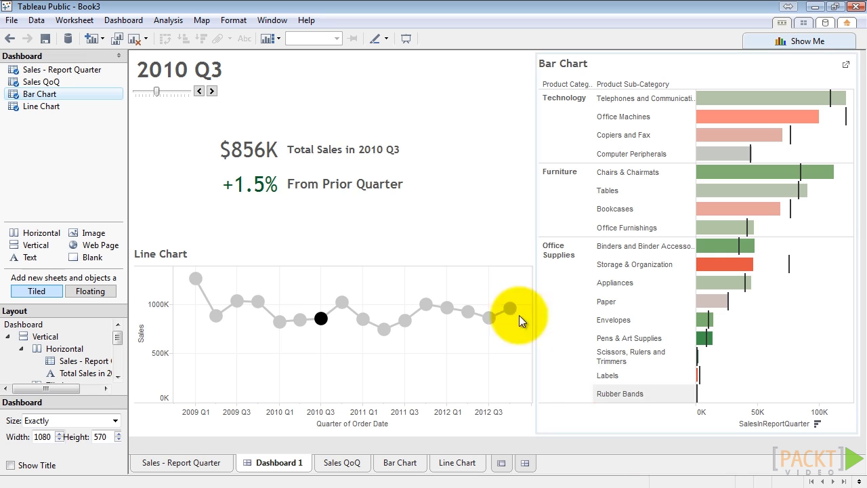
{"action": "left_click", "coordinate": [200, 92]}
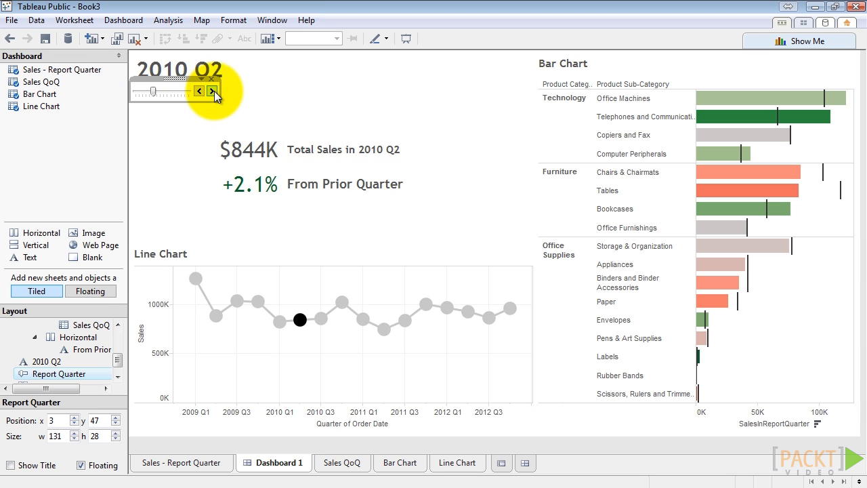
{"action": "left_click", "coordinate": [213, 91]}
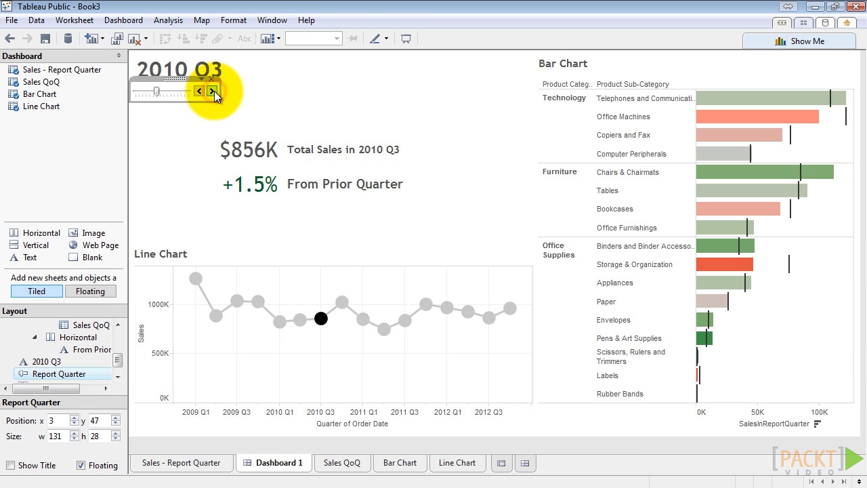